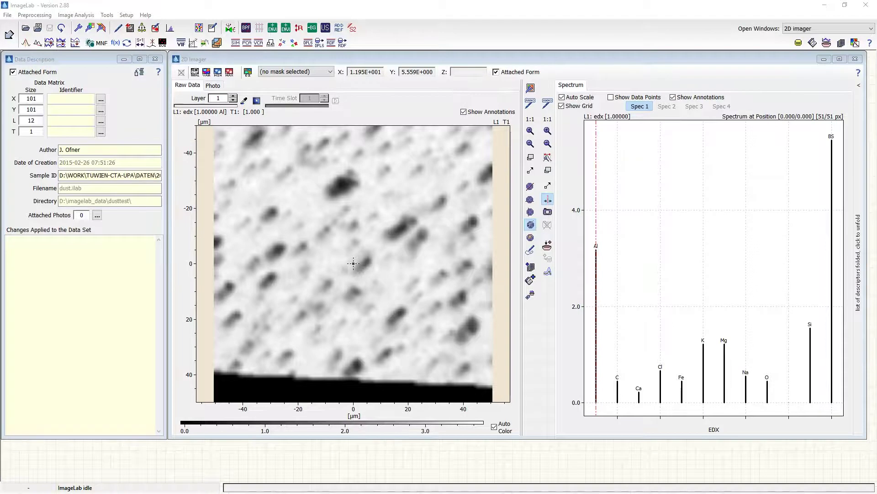
Step through the C, Fe, K, Na and Si element maps, ending on the layer 11 Si map
{"action": "left_click", "coordinate": [628, 201]}
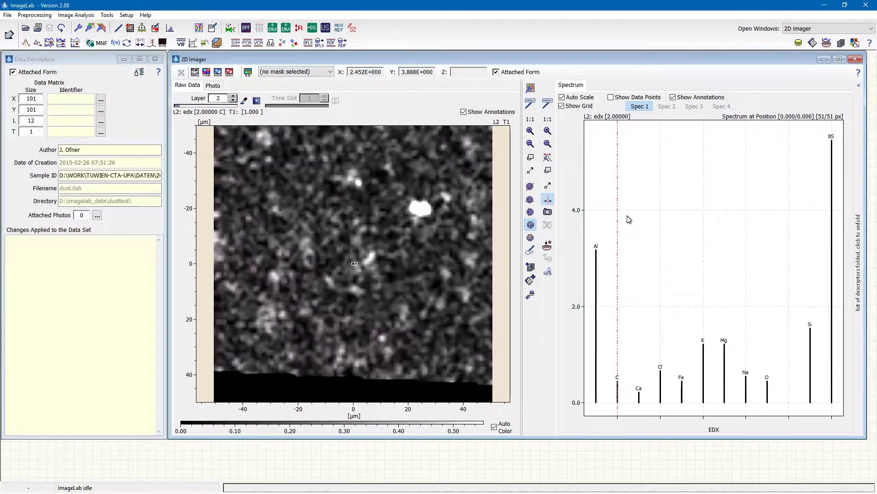
{"action": "left_click", "coordinate": [692, 204]}
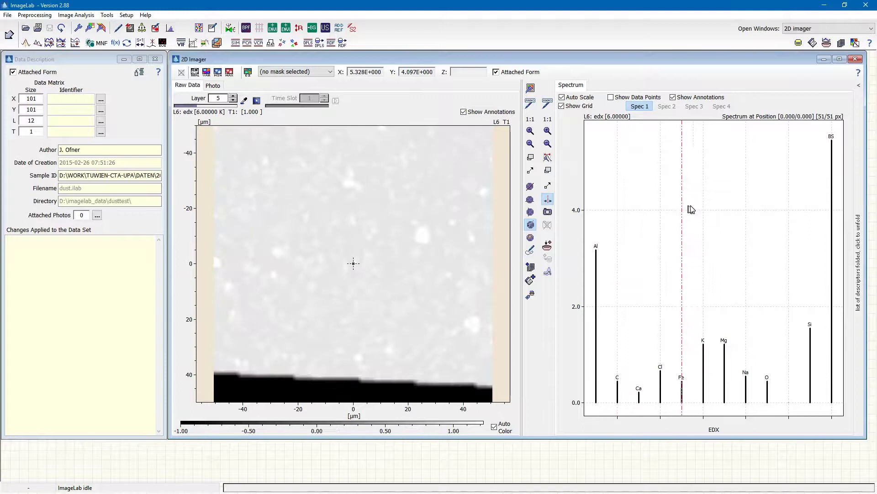
{"action": "mouse_move", "coordinate": [691, 209]}
{"action": "left_mouse_down"}
{"action": "mouse_move", "coordinate": [724, 201]}
{"action": "mouse_move", "coordinate": [613, 211]}
{"action": "mouse_move", "coordinate": [607, 190]}
{"action": "left_mouse_up"}
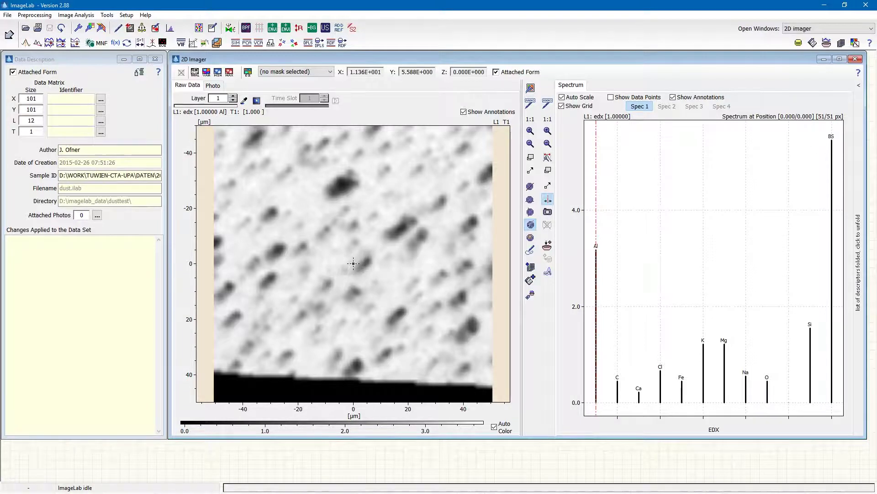
{"action": "left_click", "coordinate": [689, 216]}
{"action": "left_click", "coordinate": [708, 233]}
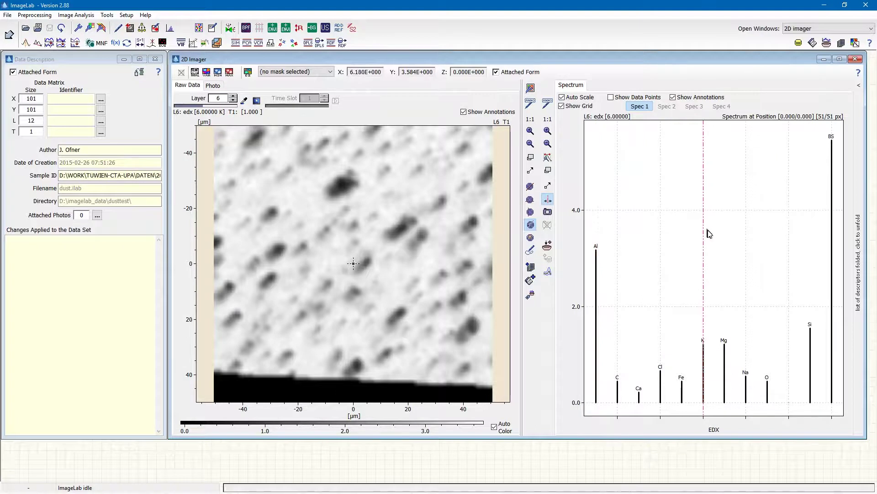
{"action": "left_click", "coordinate": [747, 234]}
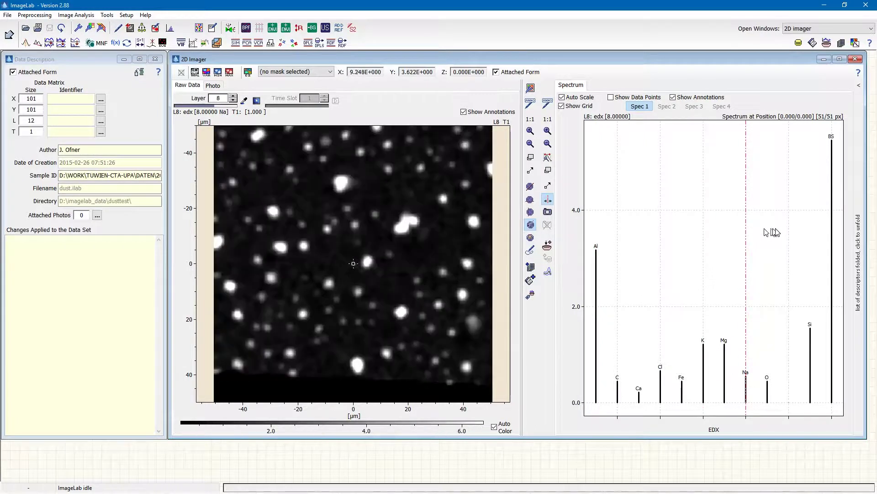
{"action": "left_click", "coordinate": [810, 218]}
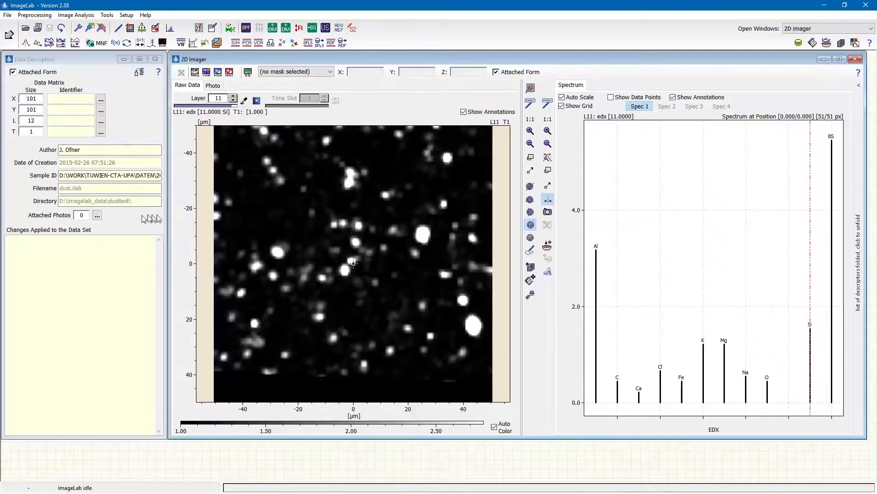
Add dust_A02x2600$20180712205559.jpg to the Attached Photos list and select its row
{"action": "left_click", "coordinate": [98, 216]}
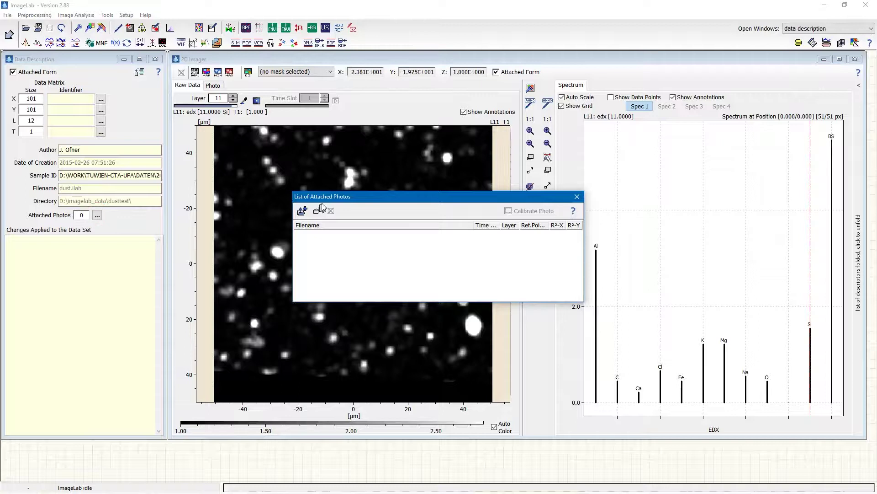
{"action": "left_click_drag", "start_coordinate": [338, 197], "coordinate": [302, 169]}
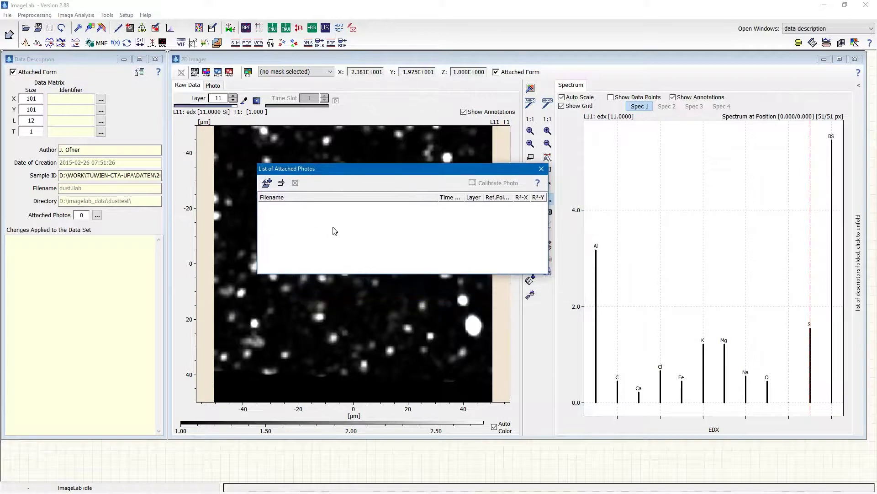
{"action": "left_click", "coordinate": [267, 184]}
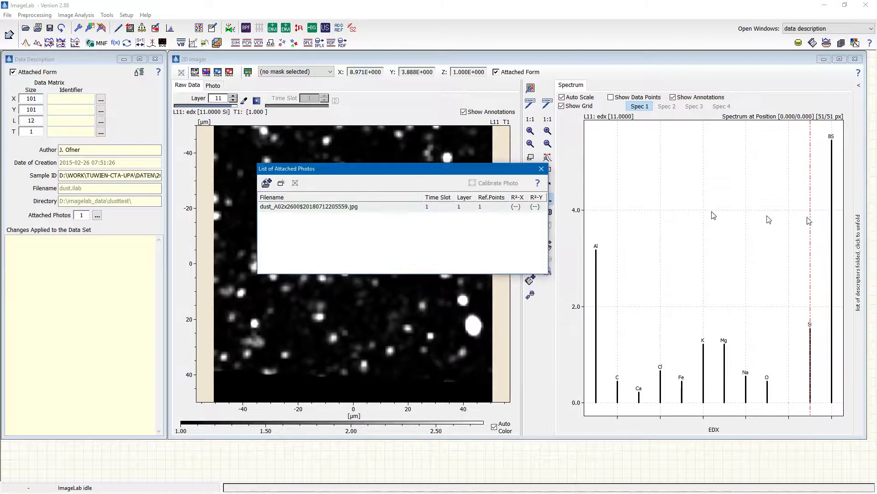
{"action": "left_click", "coordinate": [362, 210]}
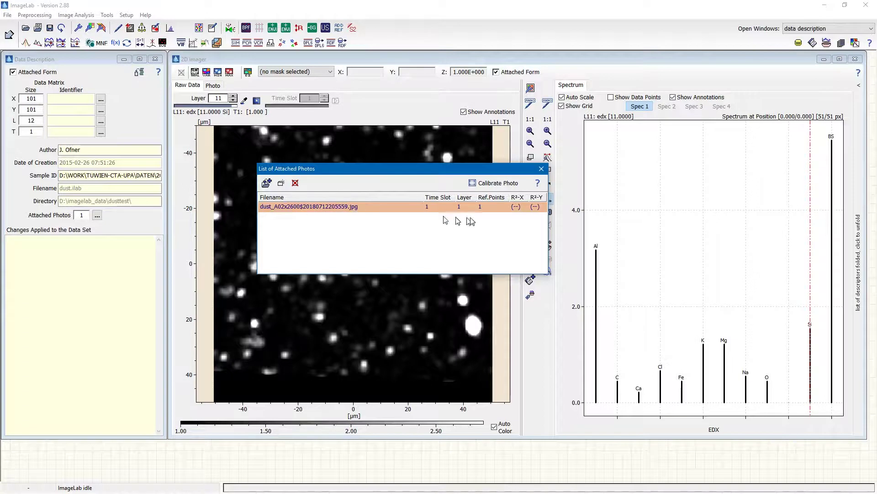
Start photo calibration and maximize the 'Matching a Photo to the HSI' window
{"action": "left_click", "coordinate": [505, 186]}
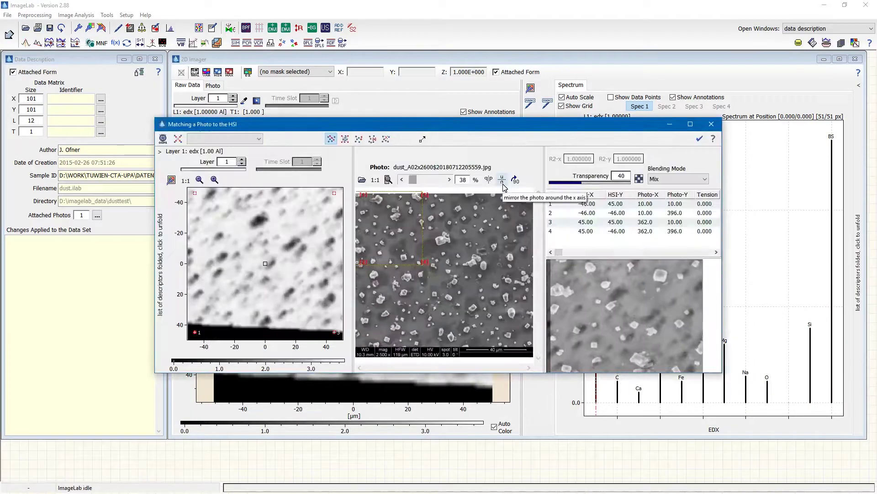
{"action": "left_click", "coordinate": [691, 125]}
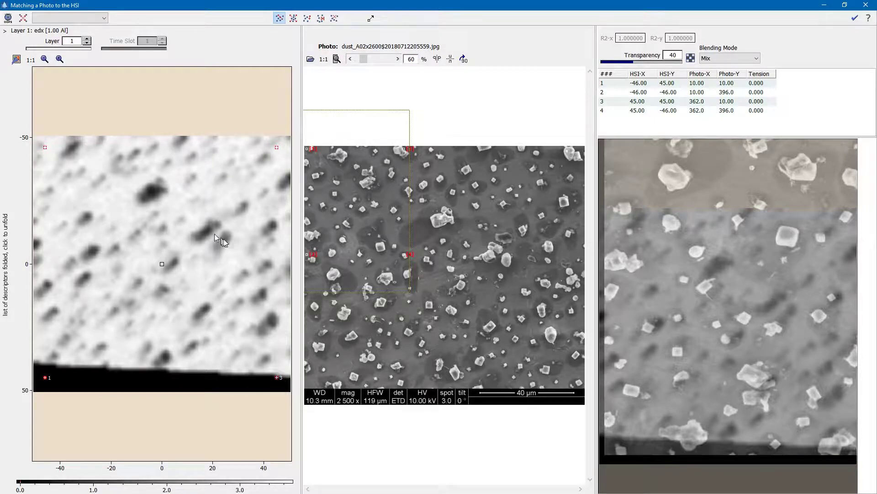
Browse the Ca (3) and Fe (5) layers, then settle on the layer 4 Cl map
{"action": "left_click", "coordinate": [86, 38]}
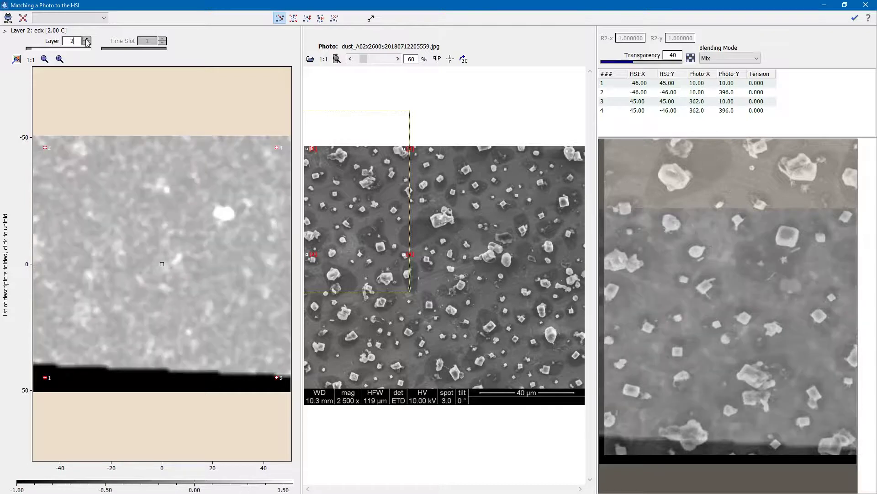
{"action": "left_click", "coordinate": [86, 39]}
{"action": "left_click", "coordinate": [87, 39]}
{"action": "left_click", "coordinate": [86, 39]}
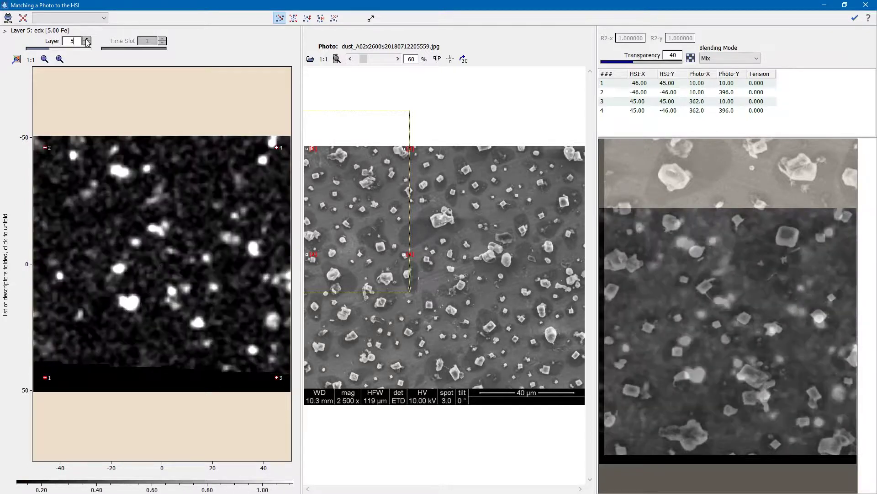
{"action": "left_click", "coordinate": [86, 39]}
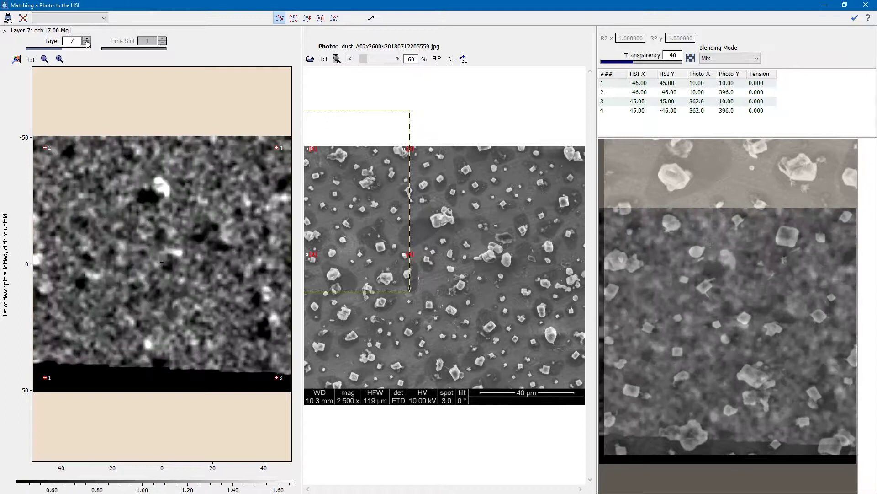
{"action": "left_click", "coordinate": [86, 44]}
{"action": "left_click", "coordinate": [87, 44]}
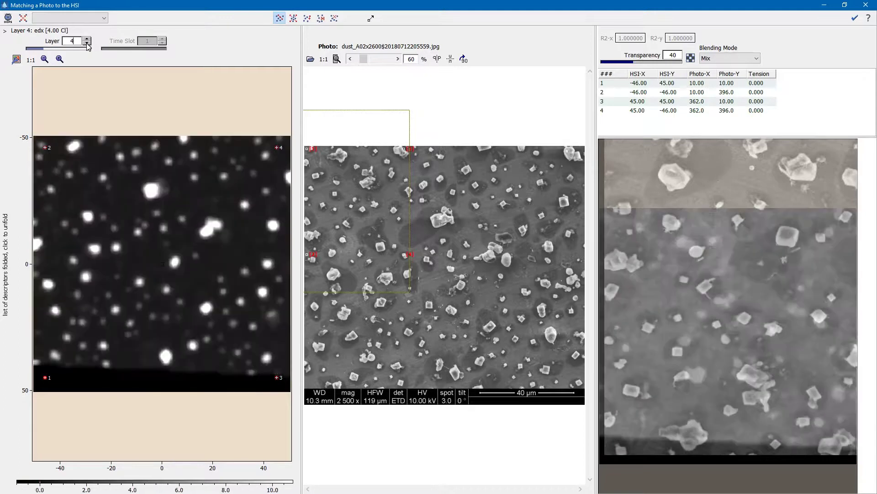
{"action": "left_click", "coordinate": [86, 44]}
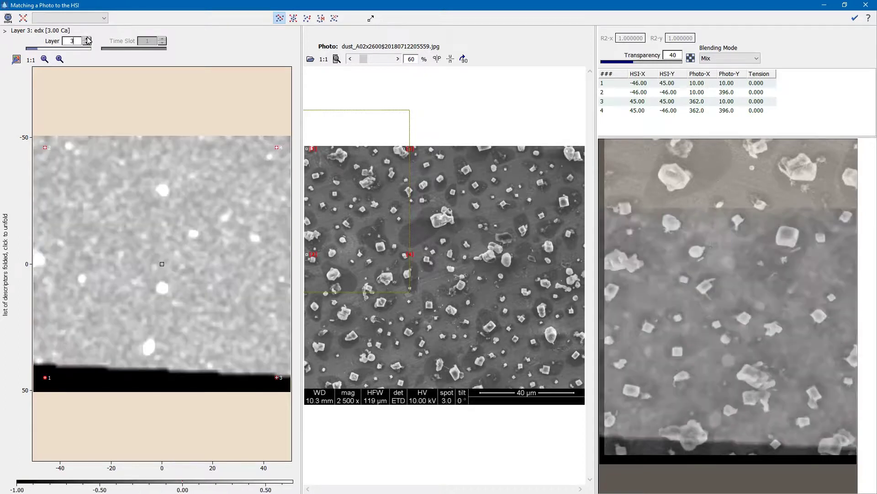
{"action": "left_click", "coordinate": [87, 39]}
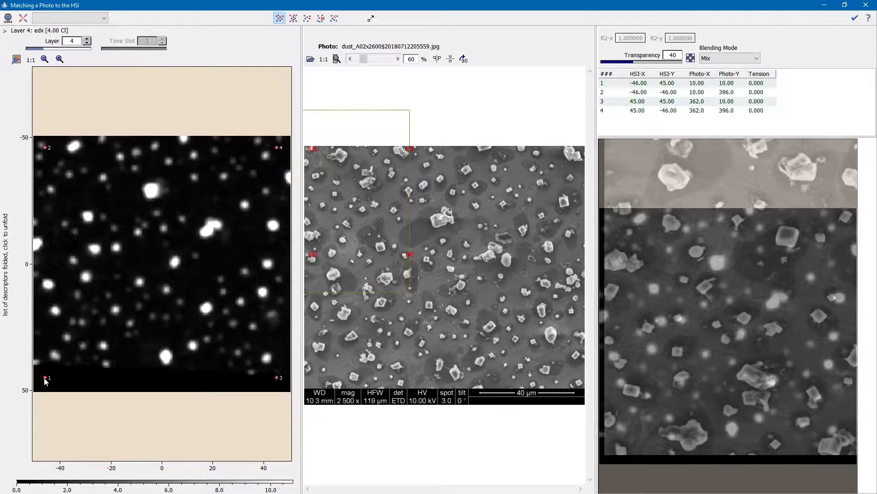
Move reference pairs 1 and 2 onto matching particles in the HSI and photo panels
{"action": "left_click_drag", "start_coordinate": [45, 379], "coordinate": [37, 244]}
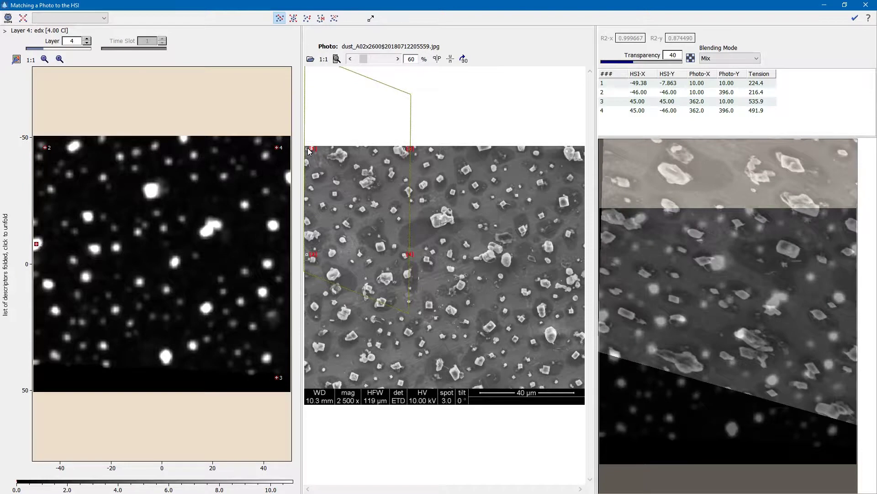
{"action": "left_click_drag", "start_coordinate": [309, 151], "coordinate": [335, 278]}
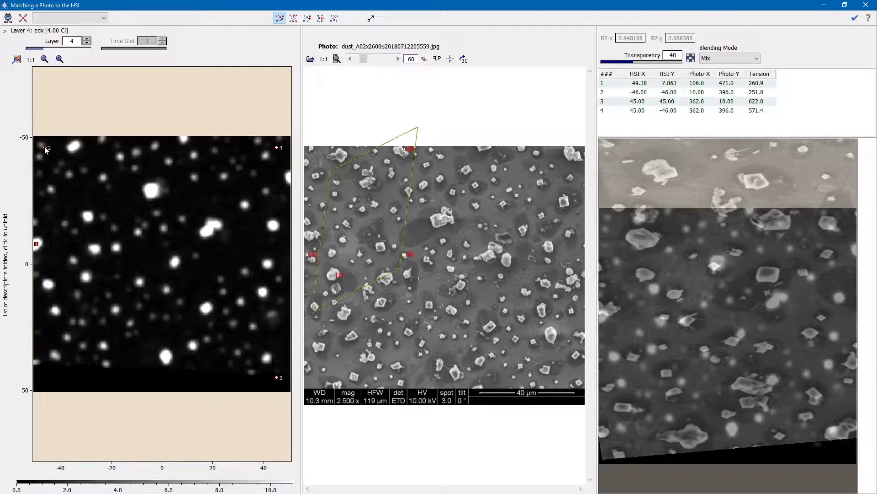
{"action": "left_click_drag", "start_coordinate": [336, 277], "coordinate": [333, 276]}
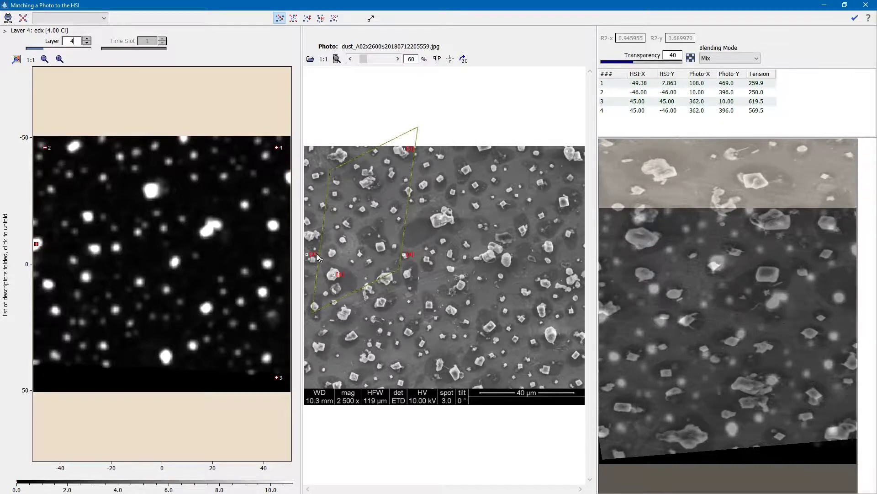
{"action": "left_click_drag", "start_coordinate": [309, 258], "coordinate": [380, 245]}
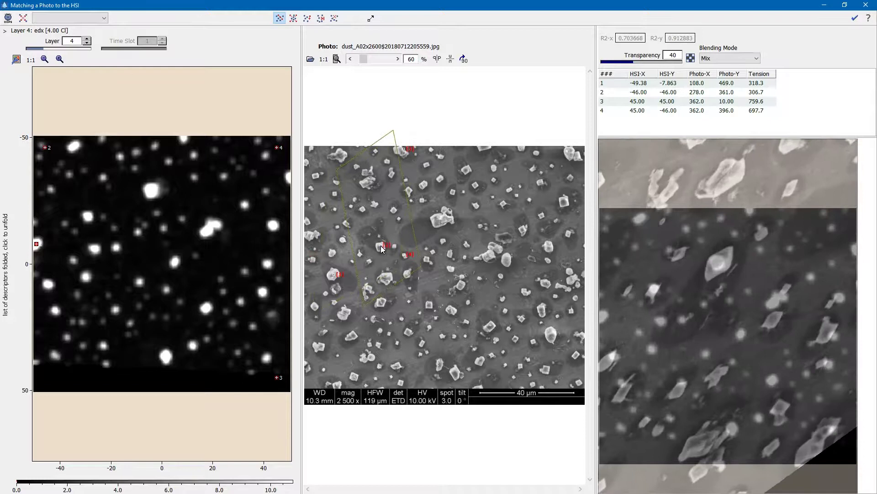
{"action": "left_click_drag", "start_coordinate": [50, 149], "coordinate": [92, 218]}
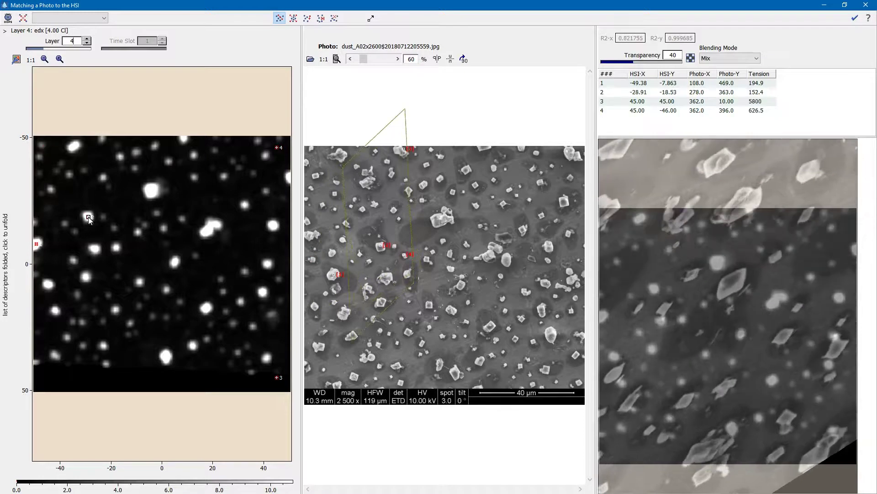
{"action": "left_click_drag", "start_coordinate": [266, 377], "coordinate": [266, 376]}
Reposition pairs 3 and 4, placing point 4 at HSI (1.257, 36.79) and photo (547, 828)
{"action": "left_click_drag", "start_coordinate": [195, 258], "coordinate": [153, 191]}
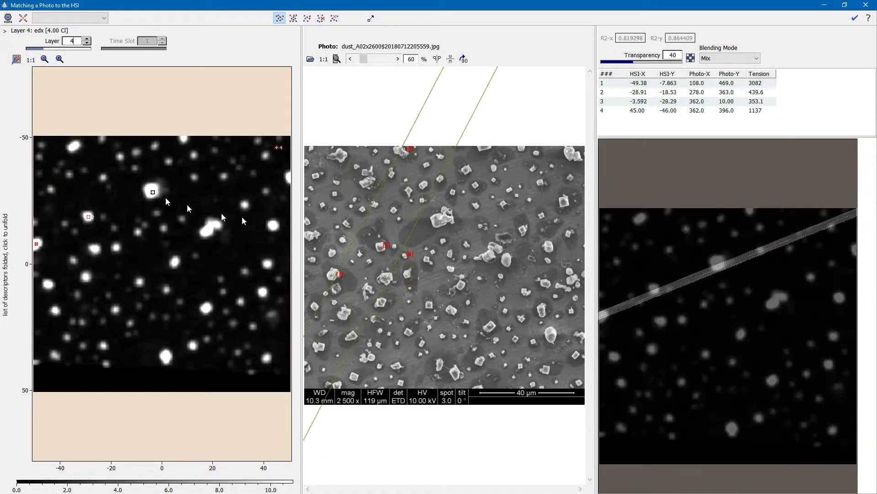
{"action": "left_click_drag", "start_coordinate": [410, 150], "coordinate": [442, 219]}
{"action": "left_click_drag", "start_coordinate": [413, 254], "coordinate": [439, 364]}
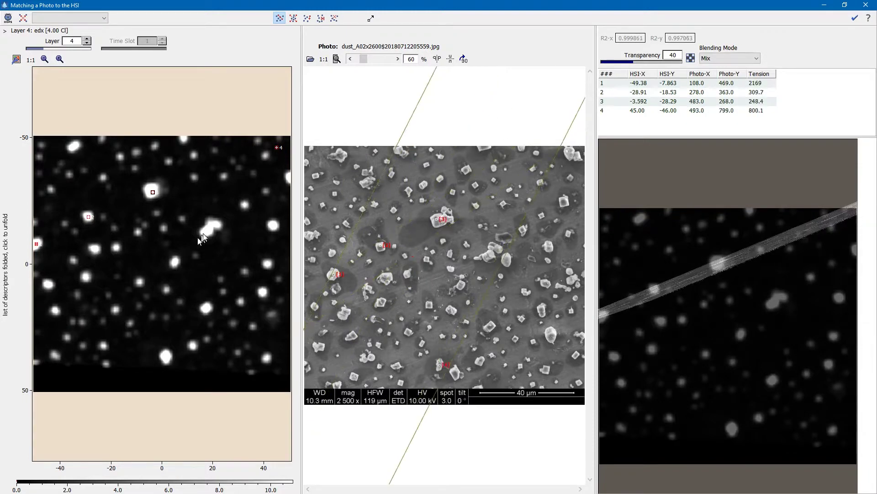
{"action": "mouse_move", "coordinate": [276, 151]}
{"action": "left_mouse_down"}
{"action": "mouse_move", "coordinate": [180, 350]}
{"action": "mouse_move", "coordinate": [165, 357]}
{"action": "left_mouse_up"}
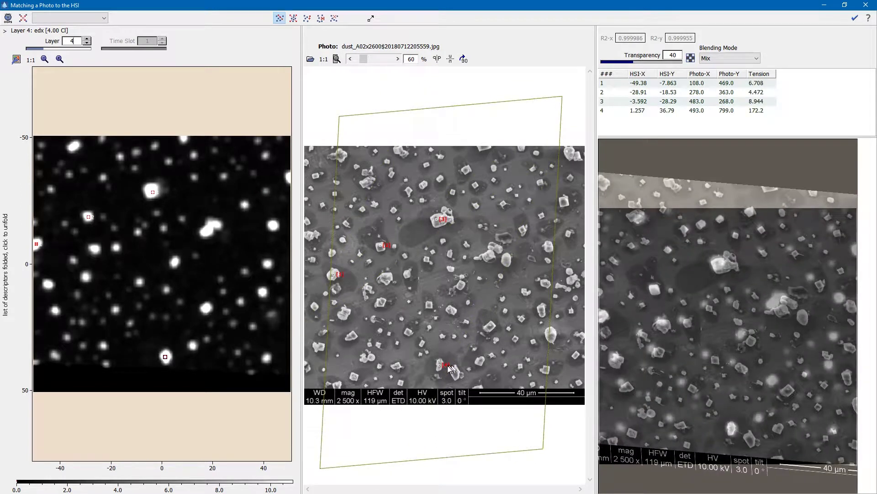
{"action": "left_click_drag", "start_coordinate": [441, 366], "coordinate": [455, 375]}
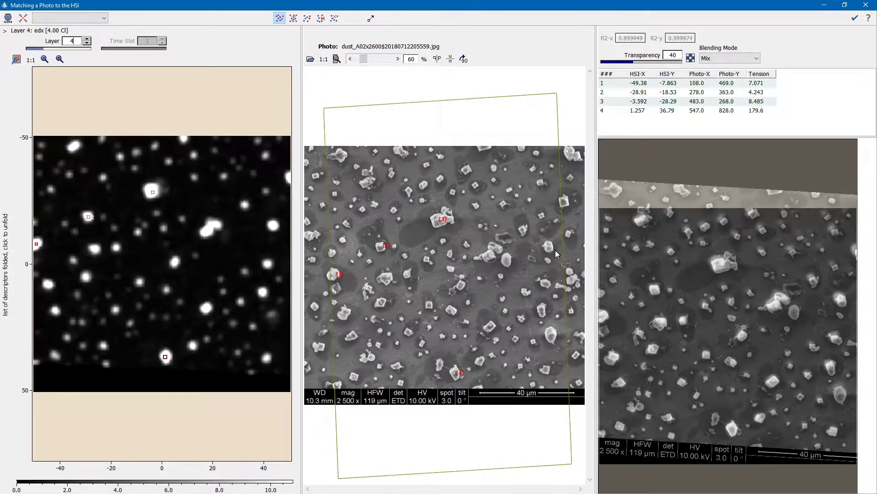
Toggle the overlay to compare alignment, then restore the blend at transparency 40
{"action": "left_click", "coordinate": [691, 58]}
{"action": "left_click", "coordinate": [690, 59]}
{"action": "left_click", "coordinate": [690, 59]}
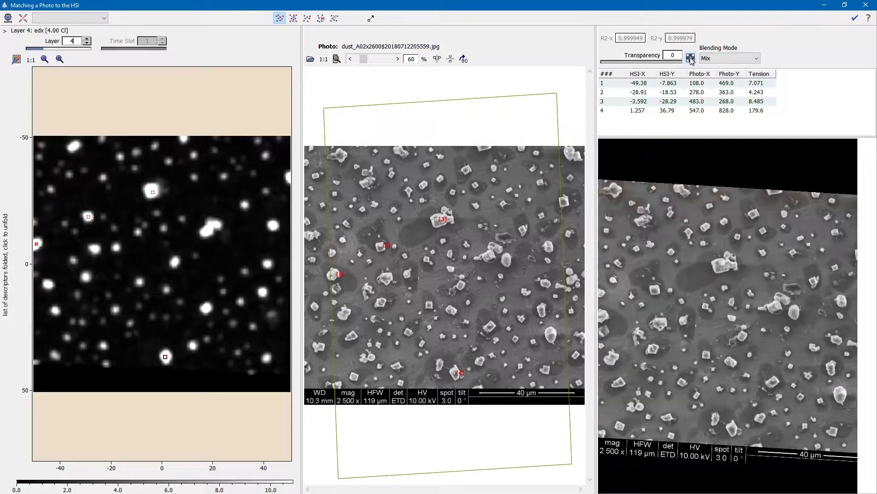
{"action": "left_click", "coordinate": [690, 58]}
{"action": "left_click", "coordinate": [690, 59]}
{"action": "left_click", "coordinate": [690, 59]}
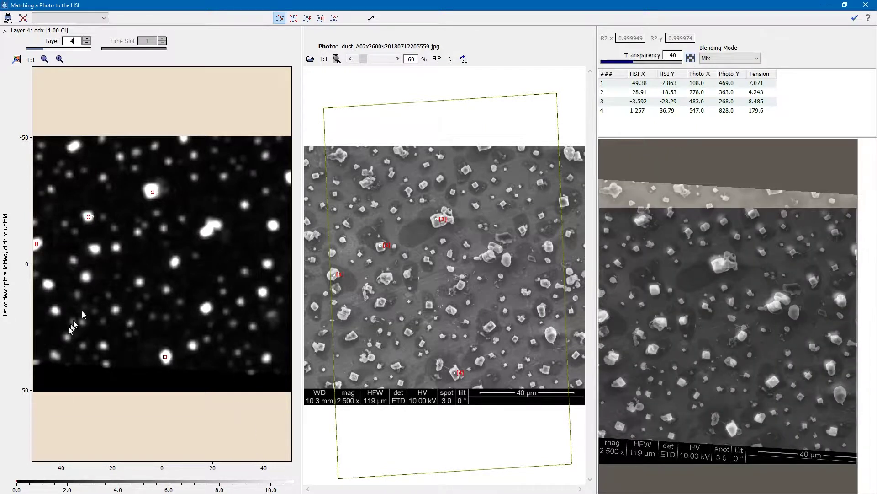
Apply the Bipolar colour palette to the layer 4 Cl map
{"action": "left_click_drag", "start_coordinate": [228, 480], "coordinate": [144, 487]}
{"action": "right_click", "coordinate": [147, 485]}
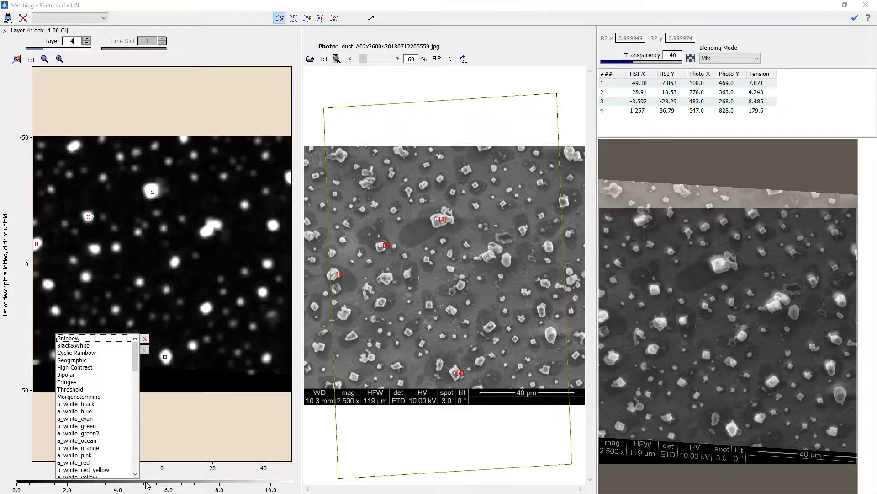
{"action": "left_click", "coordinate": [67, 375]}
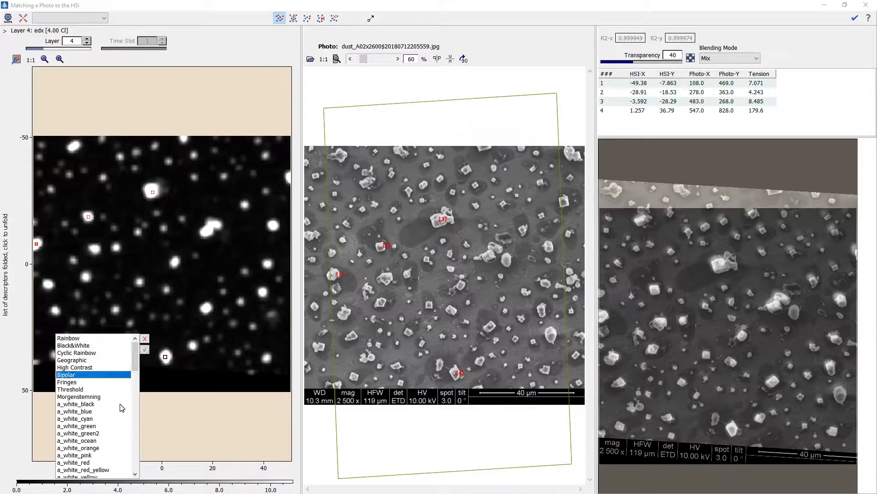
{"action": "left_click", "coordinate": [144, 349]}
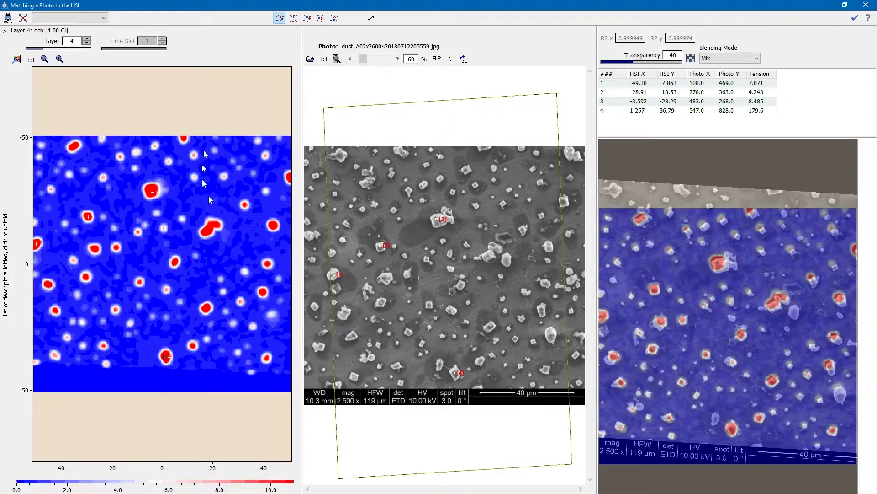
Add reference point 5 at the map's right edge and nudge its photo marker
{"action": "left_click", "coordinate": [307, 19]}
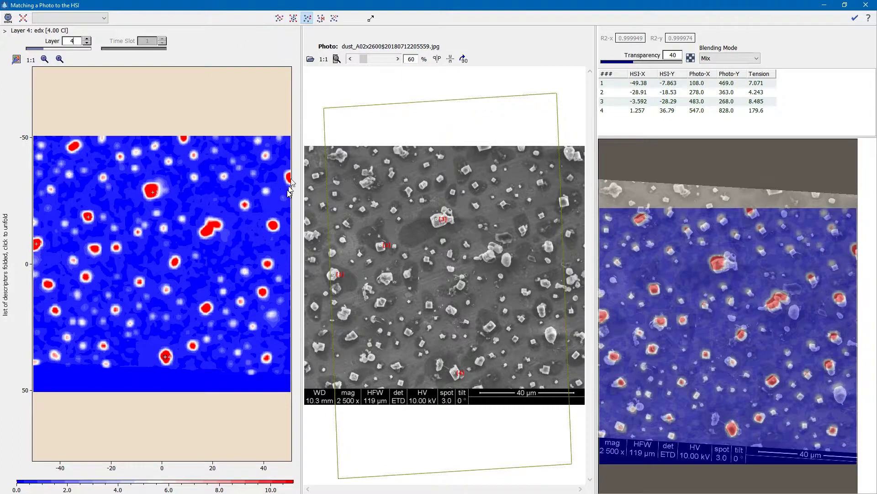
{"action": "left_click", "coordinate": [274, 225]}
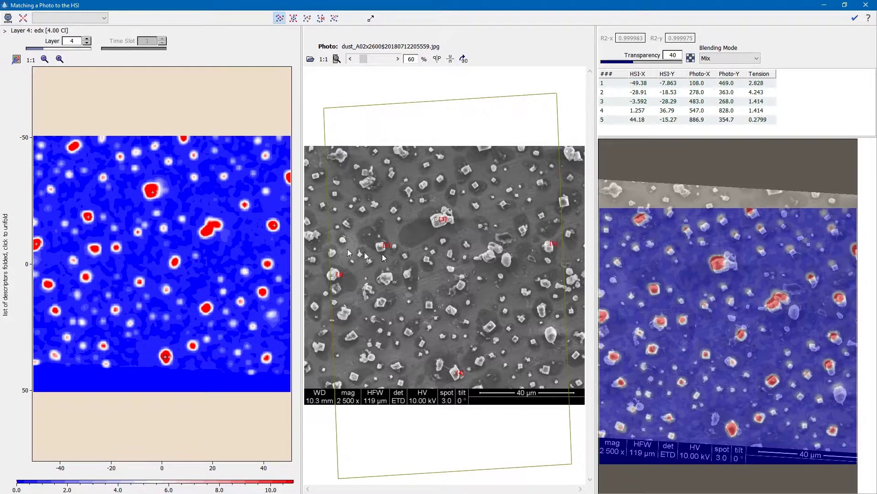
{"action": "left_click_drag", "start_coordinate": [550, 246], "coordinate": [551, 249]}
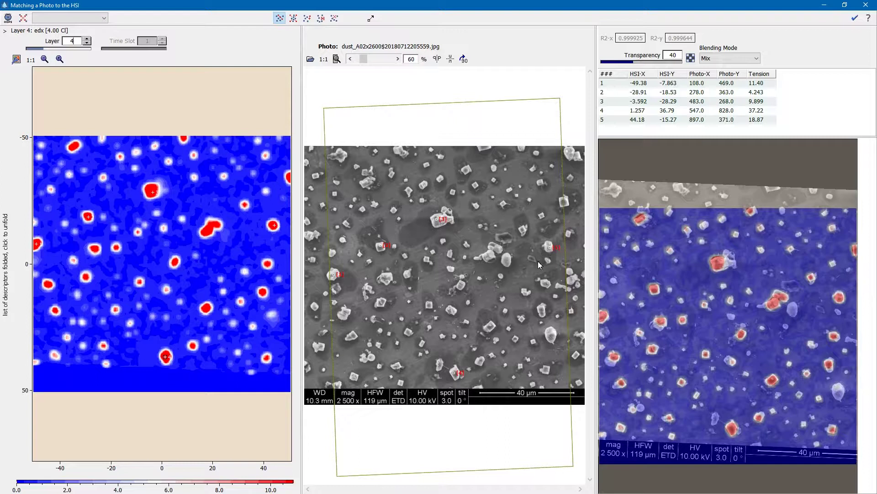
On the layer 9 O map, add reference point 6 on a red O spot and nudge its photo marker
{"action": "left_click", "coordinate": [89, 40]}
{"action": "left_click", "coordinate": [88, 40]}
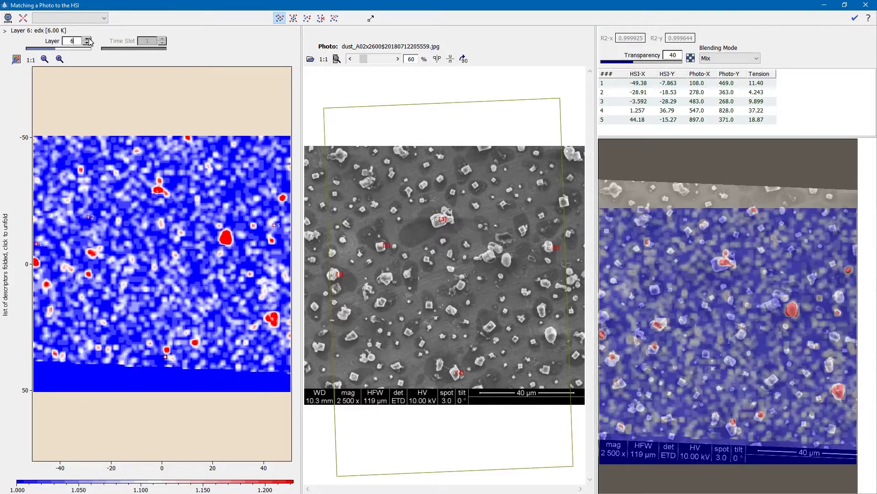
{"action": "left_click", "coordinate": [89, 40]}
{"action": "left_click", "coordinate": [89, 40]}
{"action": "left_click", "coordinate": [89, 39]}
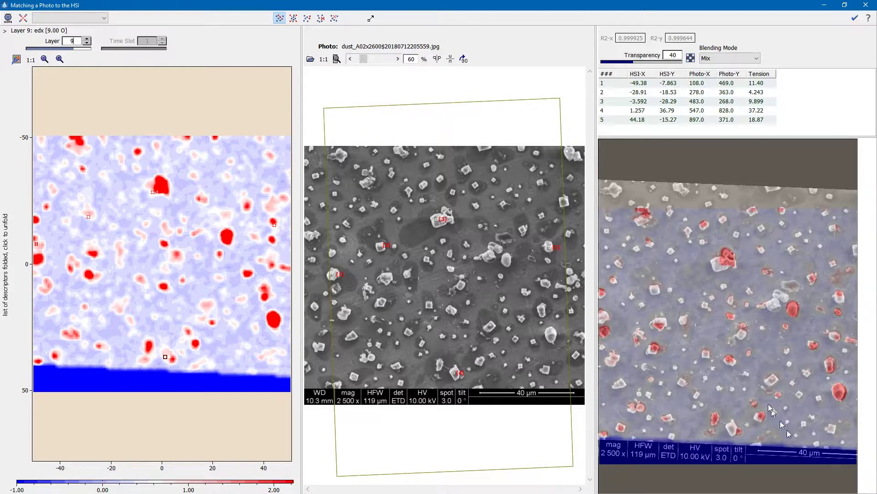
{"action": "left_click", "coordinate": [308, 20]}
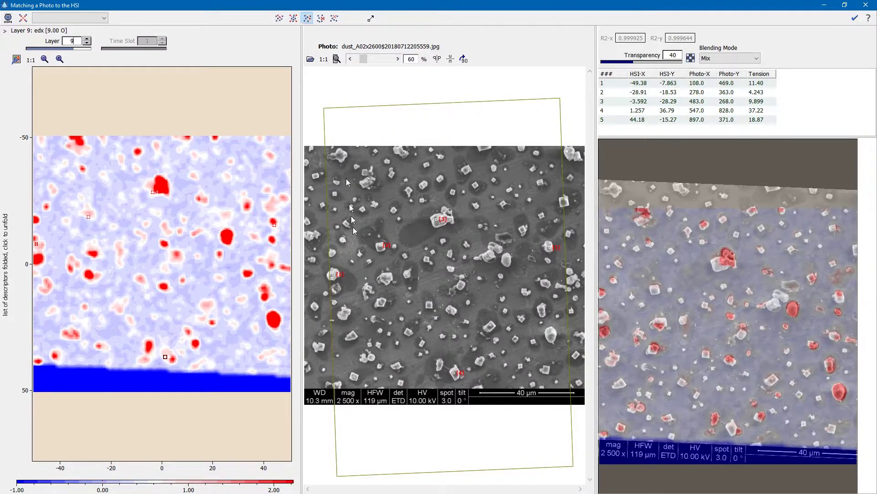
{"action": "left_click", "coordinate": [274, 320]}
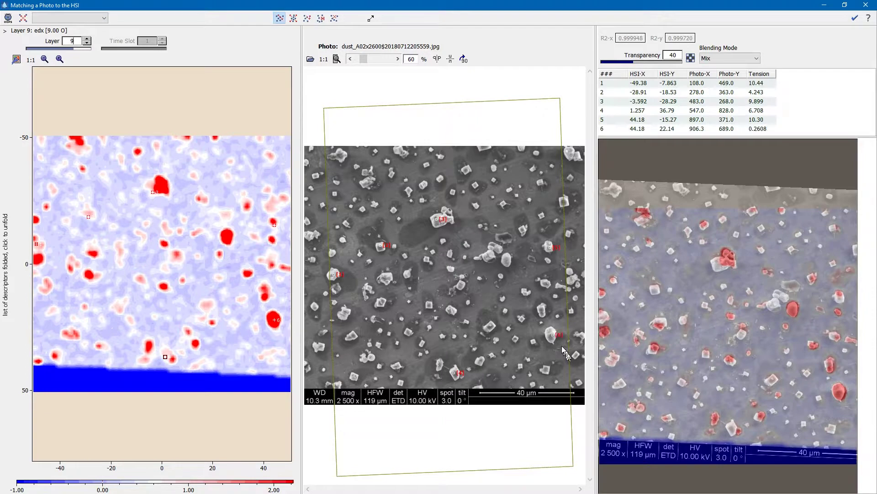
{"action": "left_click_drag", "start_coordinate": [552, 335], "coordinate": [552, 335]}
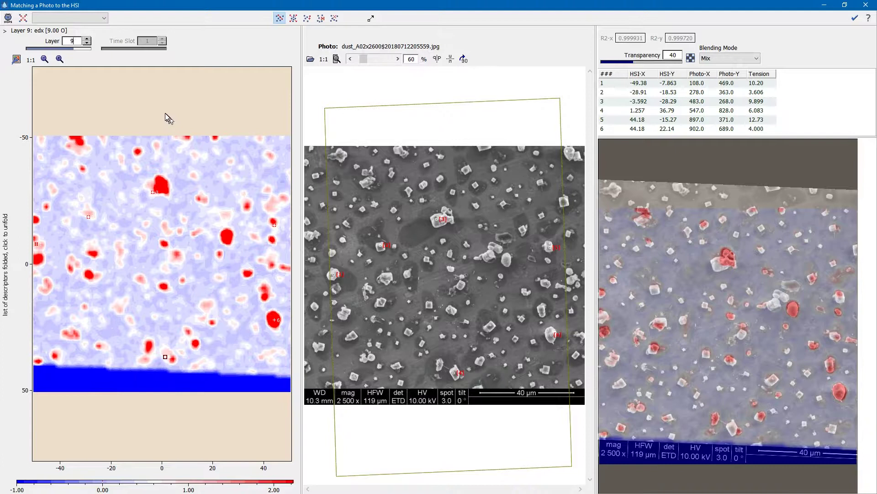
Return to the layer 4 Cl map, check the overlay, and zoom in on photo and map
{"action": "left_click", "coordinate": [53, 49]}
{"action": "left_click", "coordinate": [49, 48]}
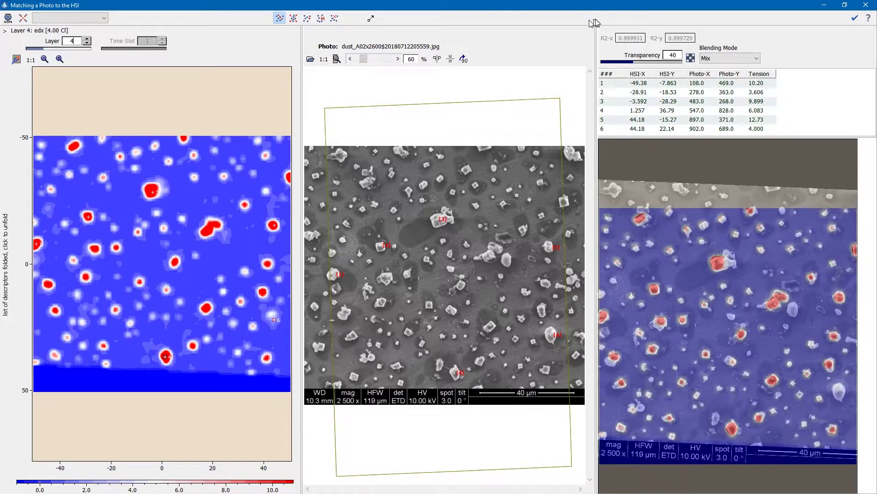
{"action": "left_click", "coordinate": [691, 58]}
{"action": "left_click", "coordinate": [691, 59]}
{"action": "left_click_drag", "start_coordinate": [361, 59], "coordinate": [376, 58]}
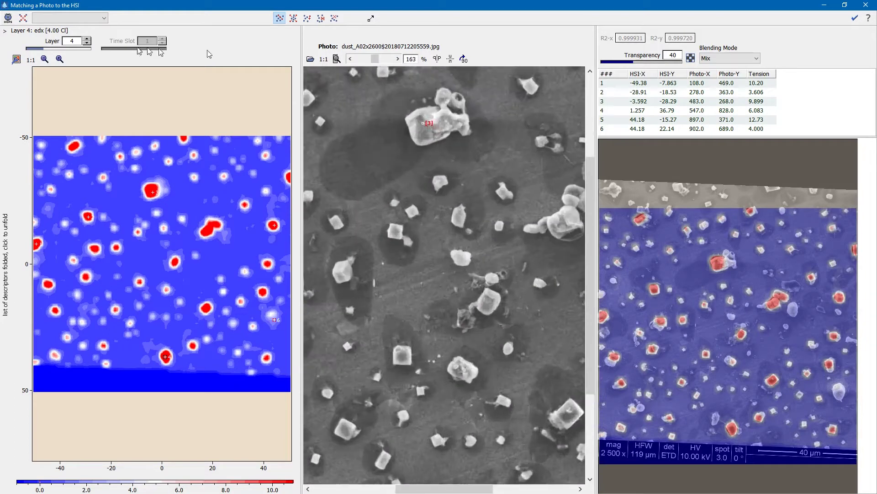
{"action": "left_click", "coordinate": [59, 59]}
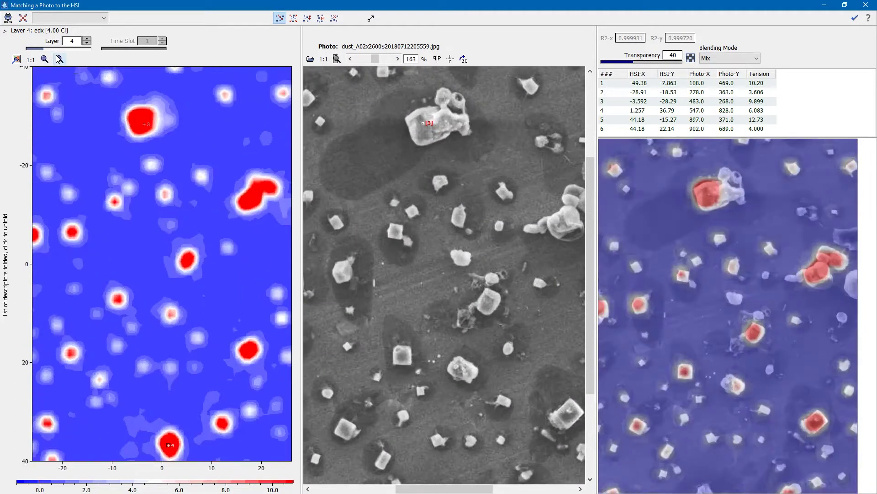
{"action": "left_click", "coordinate": [681, 85]}
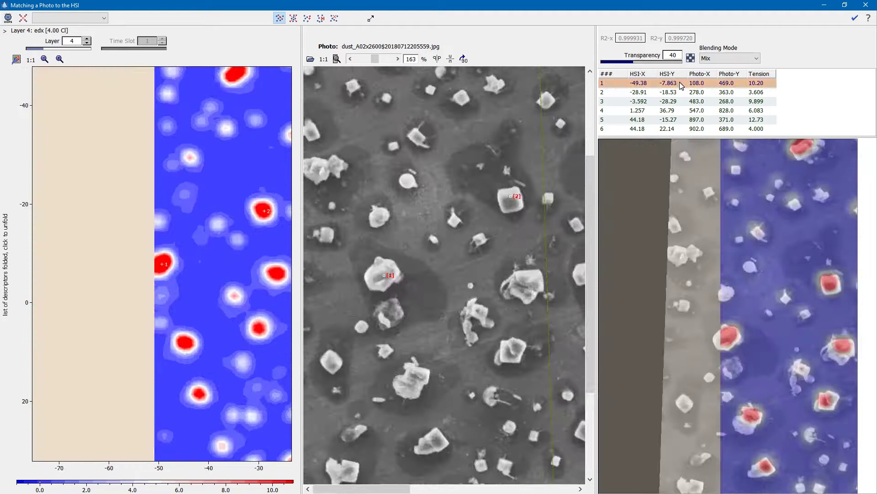
Fine-tune point 3's map and photo markers, then shift photo point 2 slightly down
{"action": "left_click", "coordinate": [696, 92]}
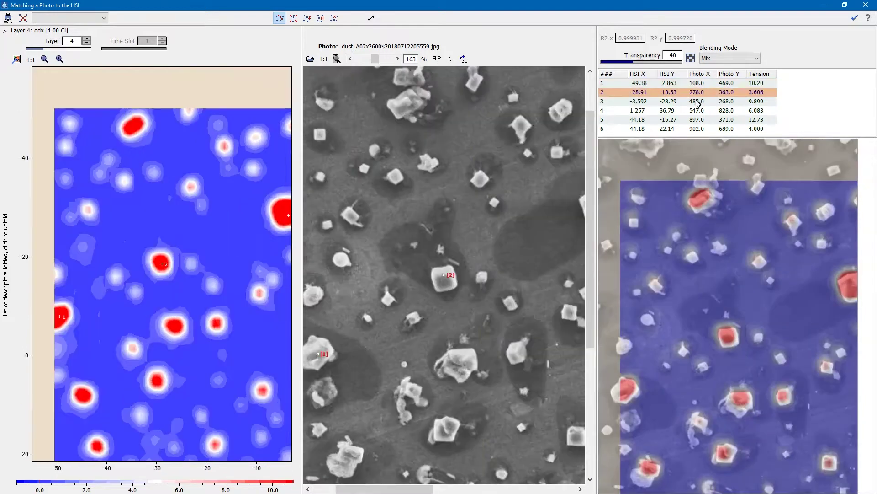
{"action": "left_click", "coordinate": [698, 104]}
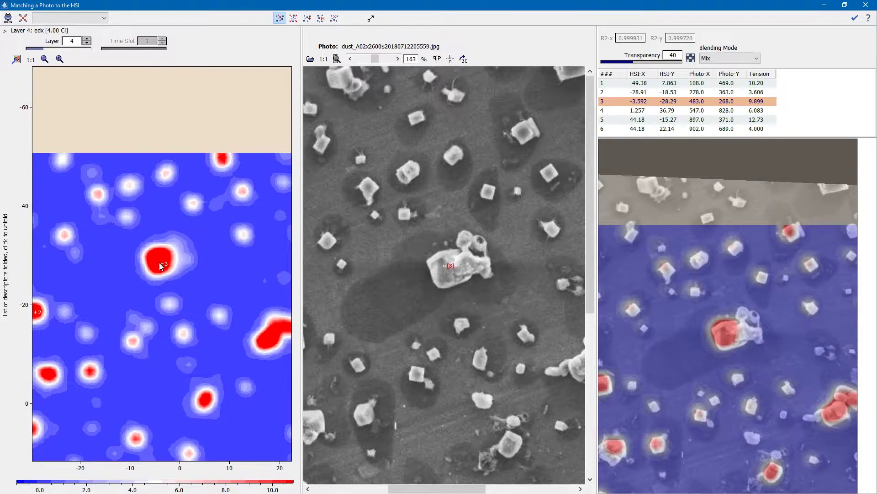
{"action": "left_click_drag", "start_coordinate": [159, 261], "coordinate": [158, 261]}
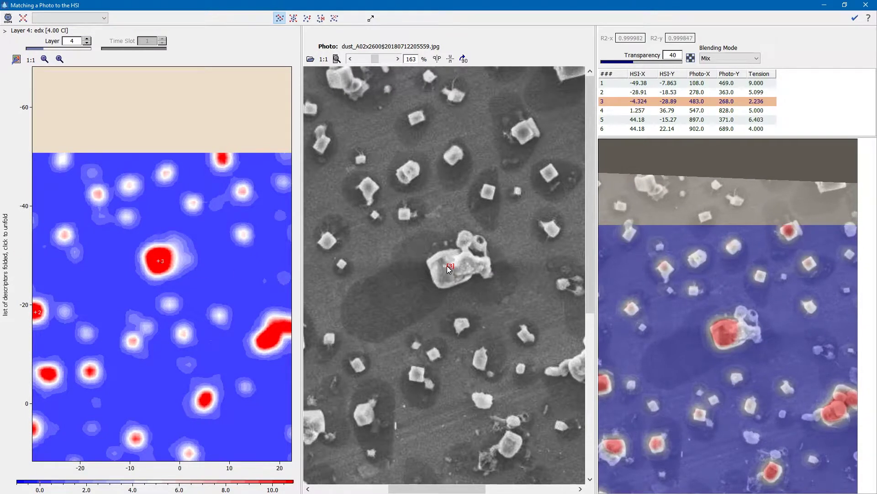
{"action": "left_click_drag", "start_coordinate": [447, 265], "coordinate": [449, 269]}
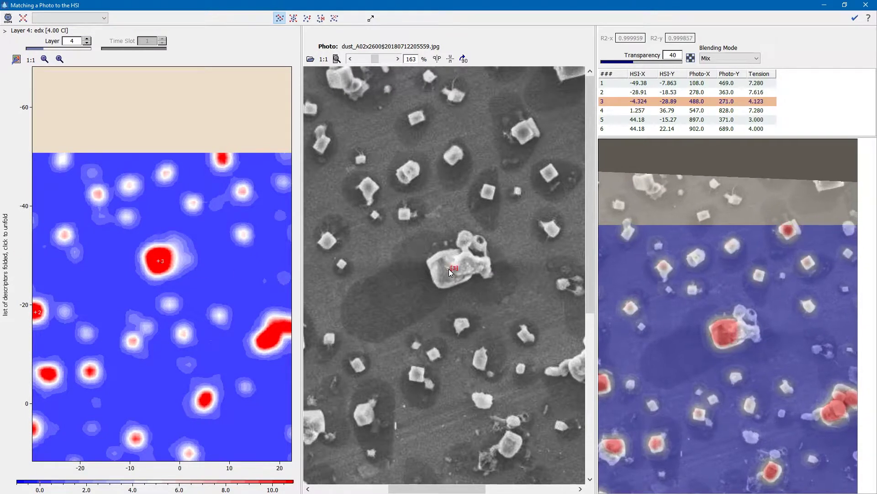
{"action": "left_click", "coordinate": [658, 93]}
{"action": "left_click_drag", "start_coordinate": [444, 275], "coordinate": [444, 278]}
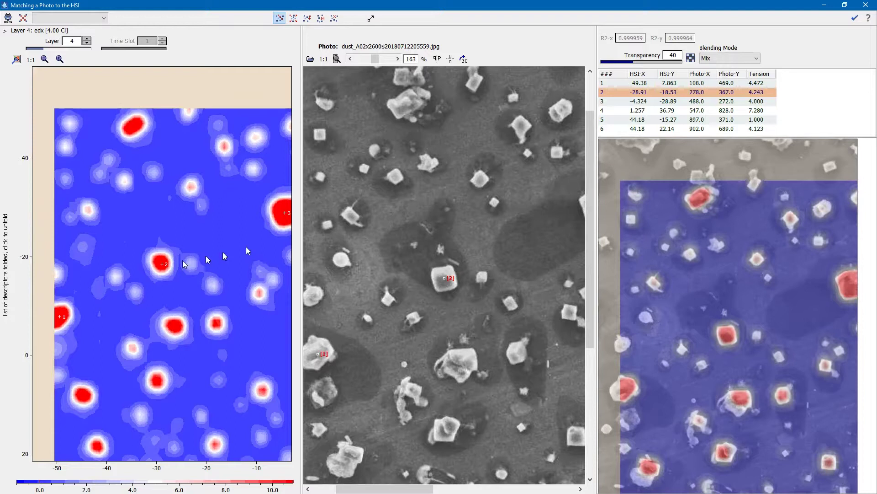
{"action": "left_click", "coordinate": [61, 316]}
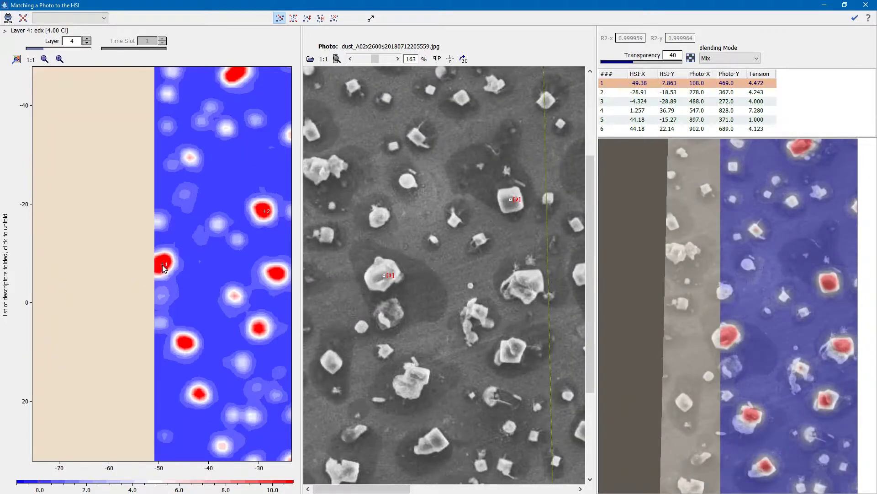
Move point 1 to a lower matching particle and fine-tune photo points 4 and 5
{"action": "left_click_drag", "start_coordinate": [385, 275], "coordinate": [419, 373]}
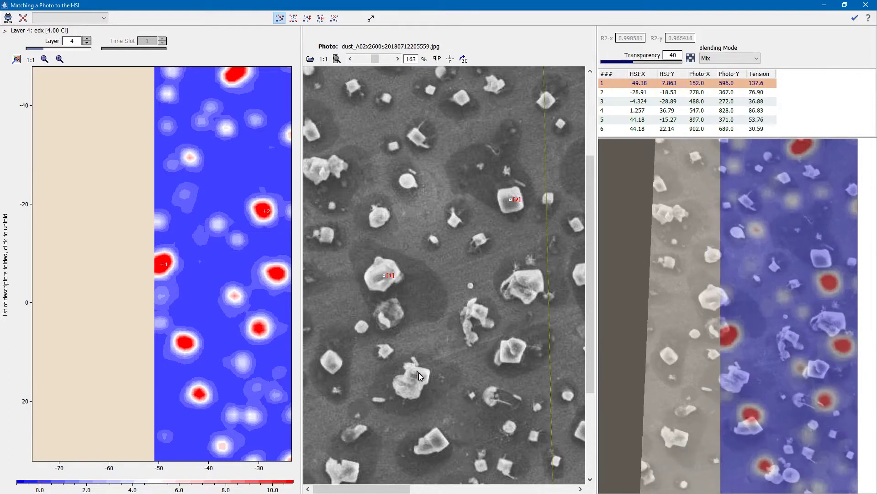
{"action": "left_click_drag", "start_coordinate": [168, 268], "coordinate": [185, 343]}
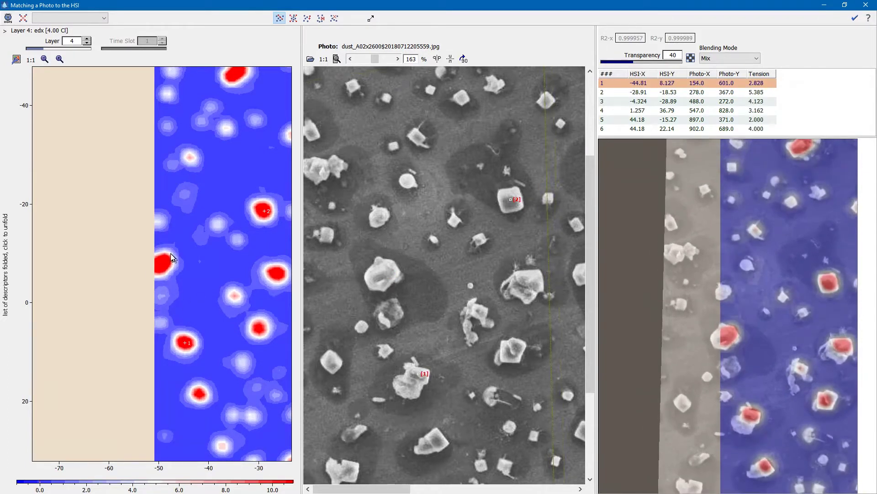
{"action": "left_click", "coordinate": [634, 113]}
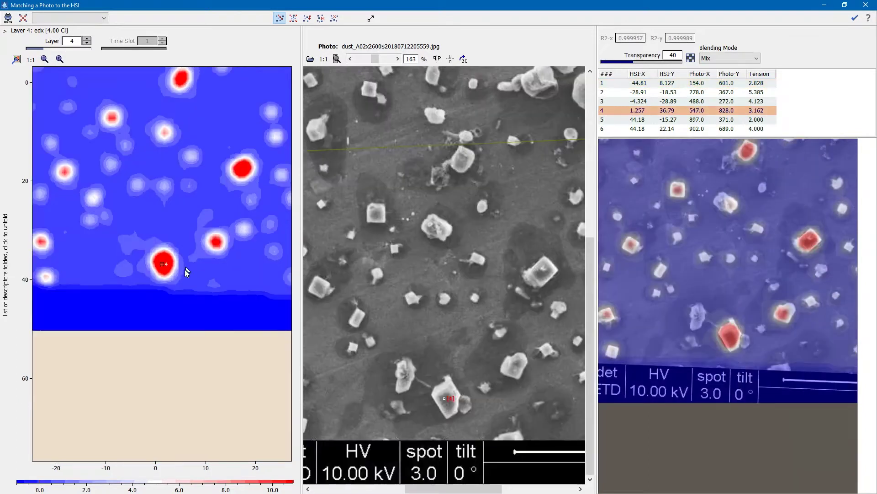
{"action": "left_click_drag", "start_coordinate": [444, 397], "coordinate": [446, 398]}
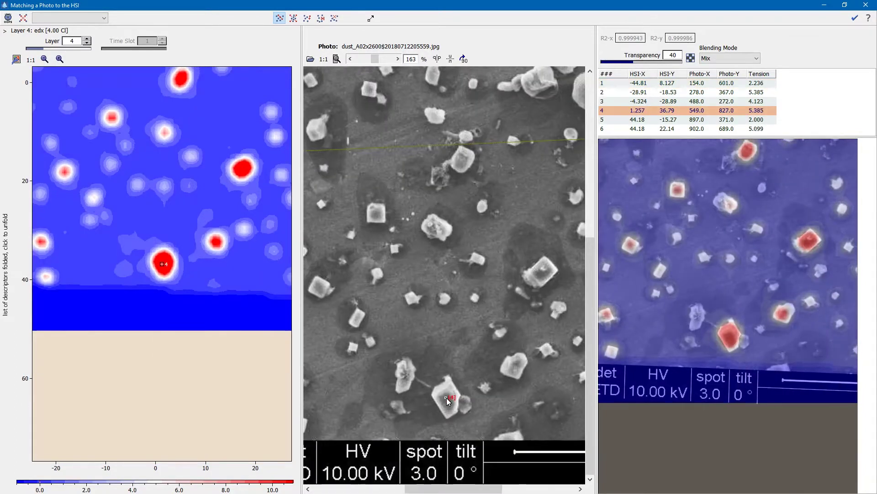
{"action": "left_click", "coordinate": [637, 118]}
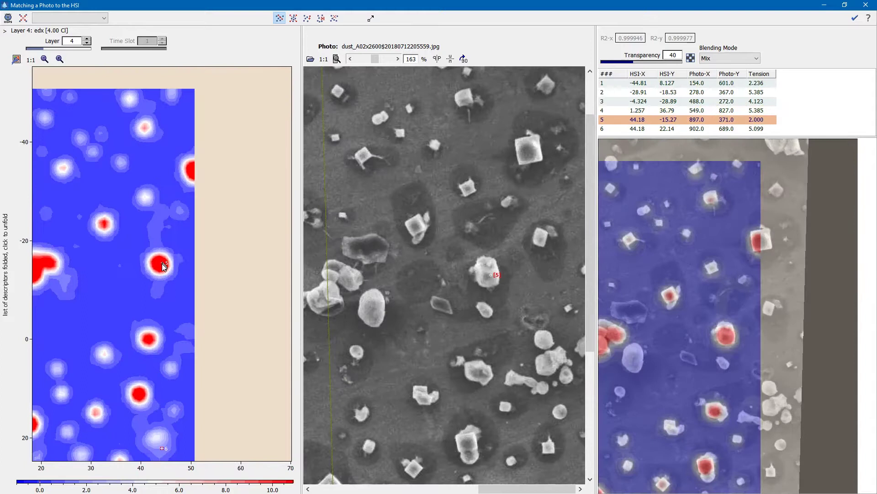
{"action": "left_click_drag", "start_coordinate": [491, 274], "coordinate": [487, 272]}
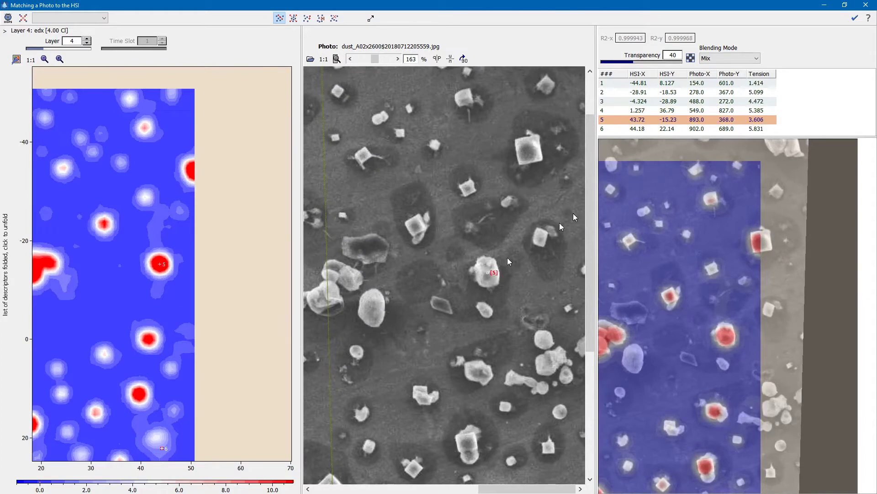
Raise the map to layer 9 (O) and fine-tune map point 6 on the oxygen hotspot
{"action": "left_click", "coordinate": [638, 129]}
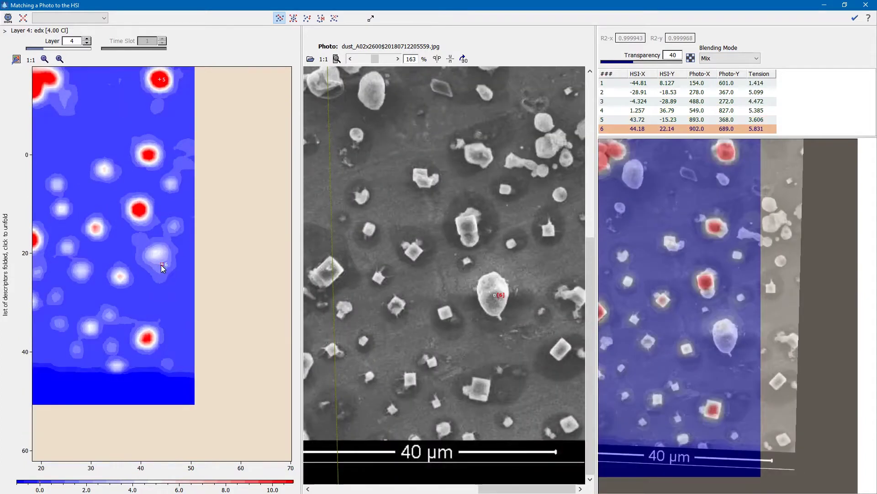
{"action": "left_click", "coordinate": [86, 39]}
{"action": "left_click", "coordinate": [87, 39]}
{"action": "left_click", "coordinate": [87, 39]}
{"action": "left_click", "coordinate": [87, 39]}
{"action": "left_click", "coordinate": [87, 38]}
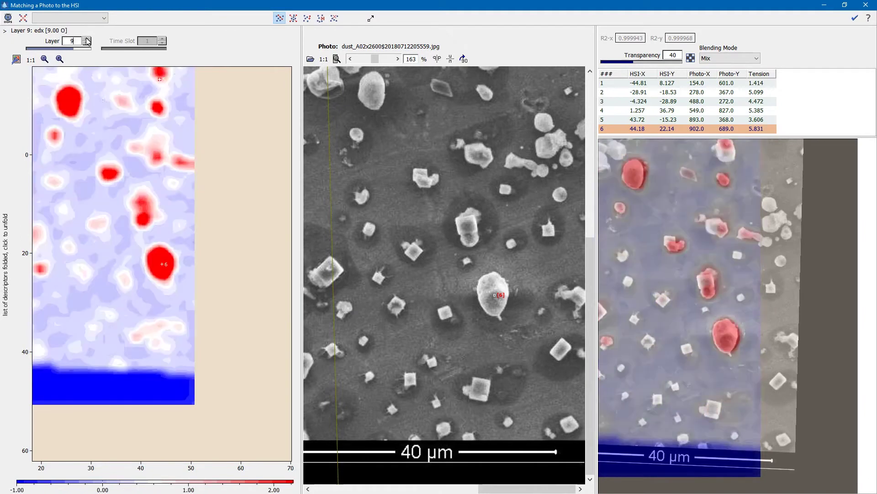
{"action": "left_click_drag", "start_coordinate": [161, 264], "coordinate": [162, 264]}
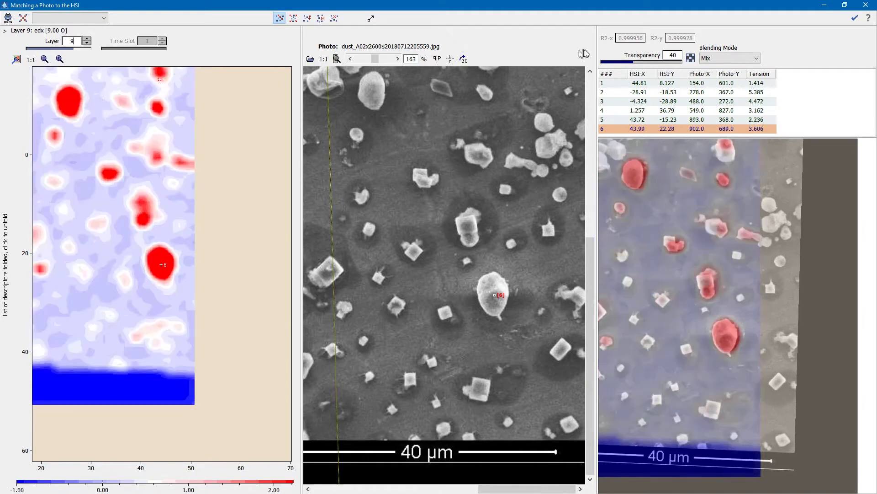
Zoom both views out to full extent, compare the overlay on and off, and accept the calibration
{"action": "left_click", "coordinate": [324, 59]}
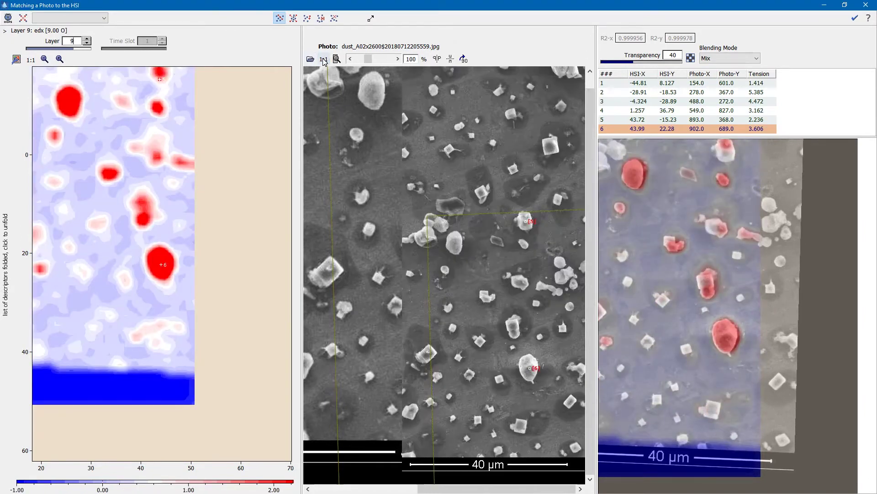
{"action": "left_click", "coordinate": [31, 60]}
{"action": "left_click", "coordinate": [336, 59]}
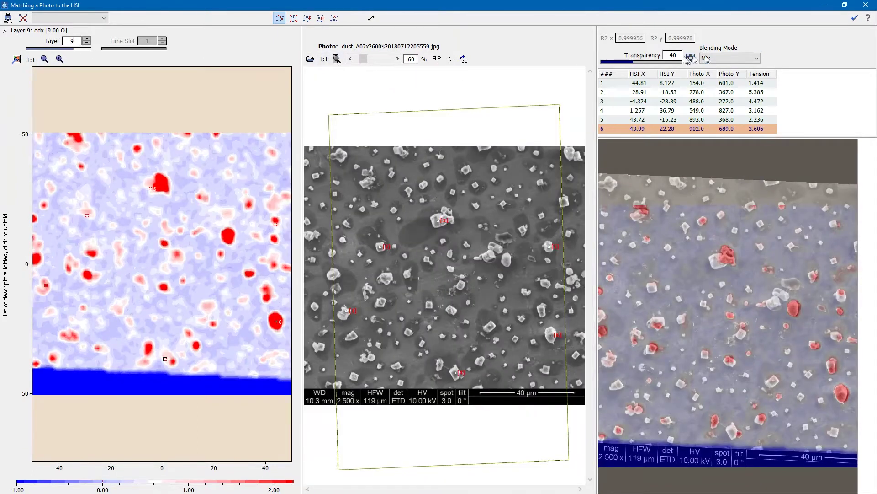
{"action": "left_click", "coordinate": [690, 58]}
{"action": "left_click", "coordinate": [690, 58]}
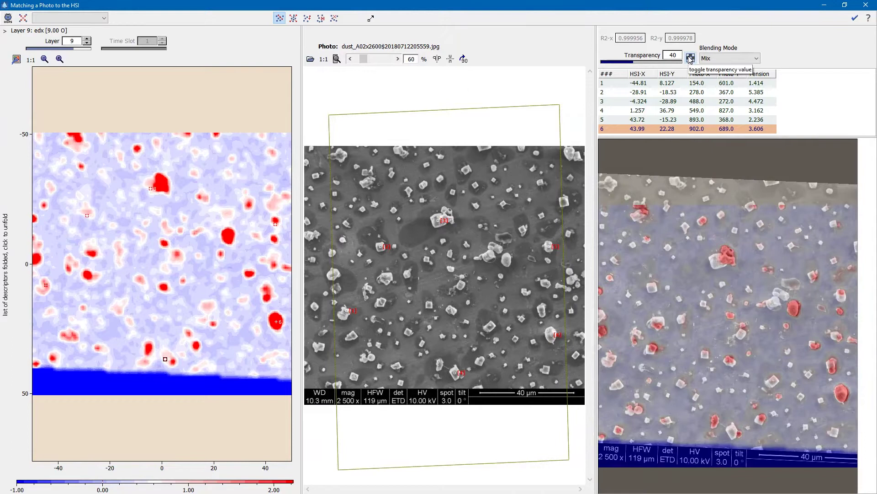
{"action": "left_click", "coordinate": [690, 59]}
{"action": "left_click", "coordinate": [690, 58]}
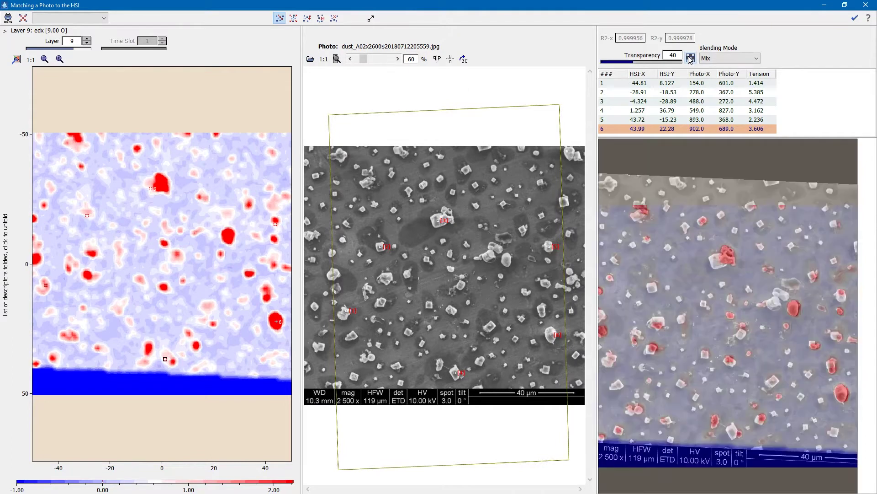
{"action": "left_click", "coordinate": [855, 19]}
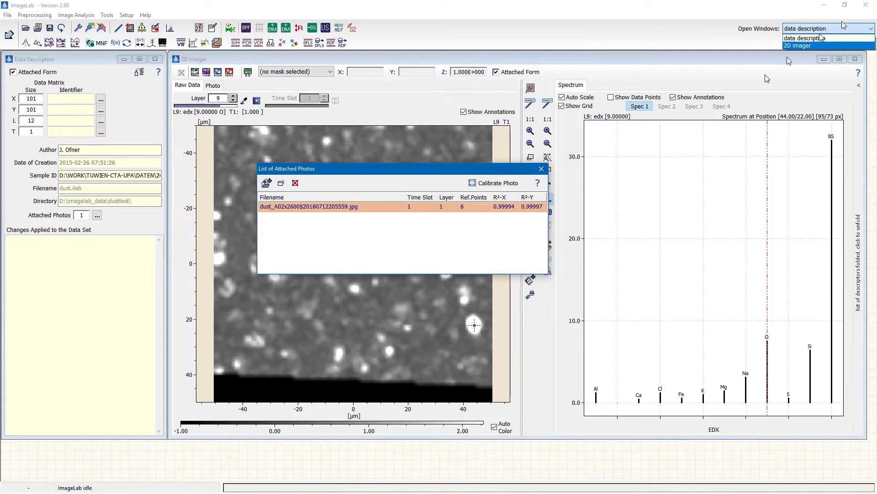
Dismiss the attached-photos list, returning to the layer 9 EDX map and its spectrum
{"action": "left_click", "coordinate": [541, 170]}
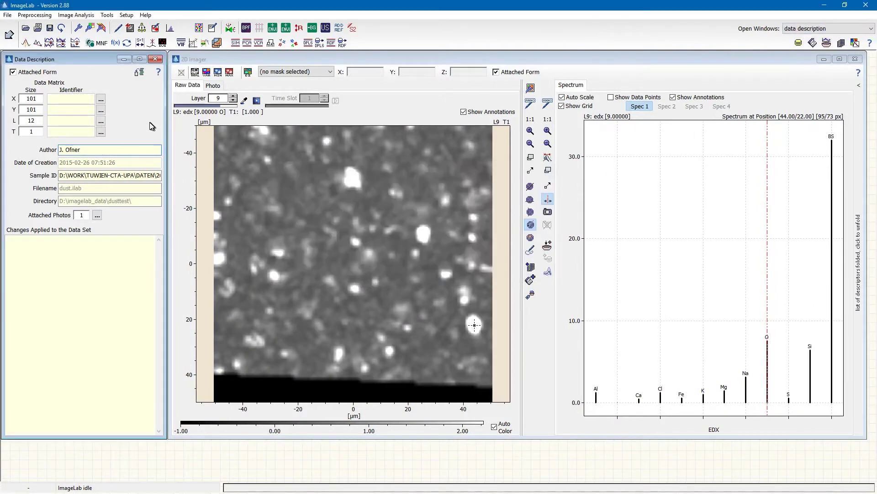